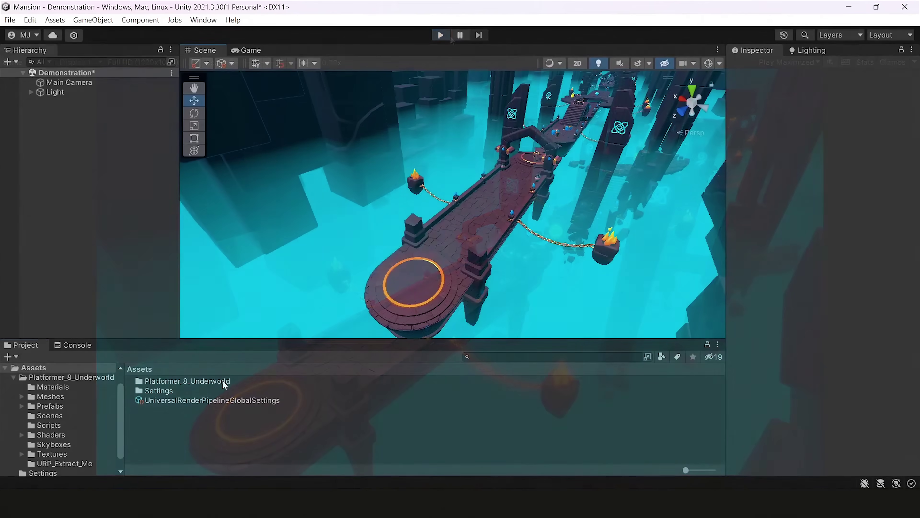
# Open the Settings folder from the Platformer_8_Underworld project assets
pyautogui.click(221, 380)
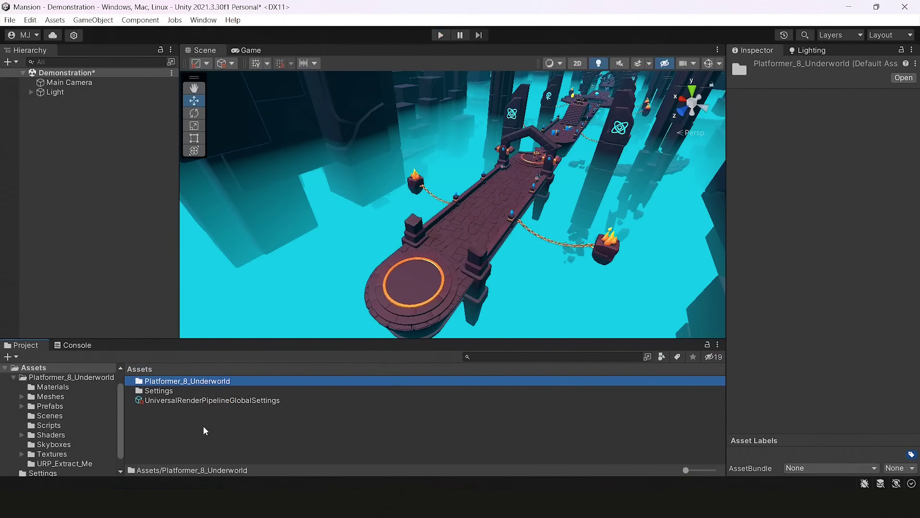
pyautogui.moveTo(376, 236)
pyautogui.keyDown('alt'); pyautogui.mouseDown()
pyautogui.moveTo(391, 202)
pyautogui.moveTo(370, 254)
pyautogui.moveTo(384, 232)
pyautogui.moveTo(376, 228)
pyautogui.mouseUp(); pyautogui.keyUp('alt')
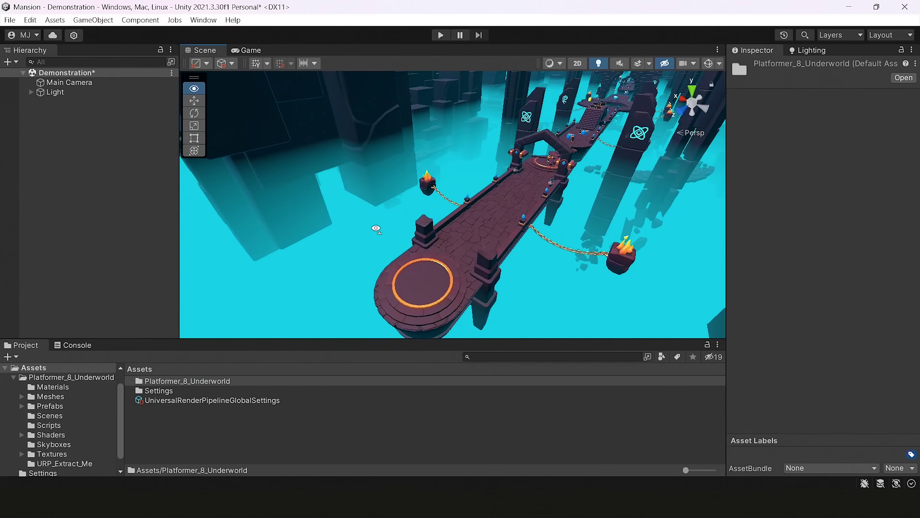
pyautogui.doubleClick(176, 391)
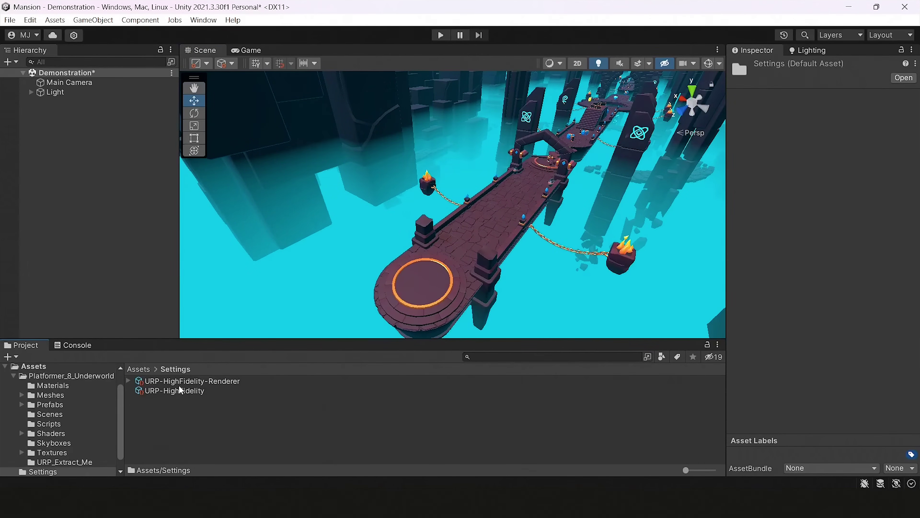
# Compare the URP-HighFidelity-Renderer and URP-HighFidelity assets in the Inspector, ending on the Renderer
pyautogui.click(180, 381)
pyautogui.click(180, 390)
pyautogui.click(177, 380)
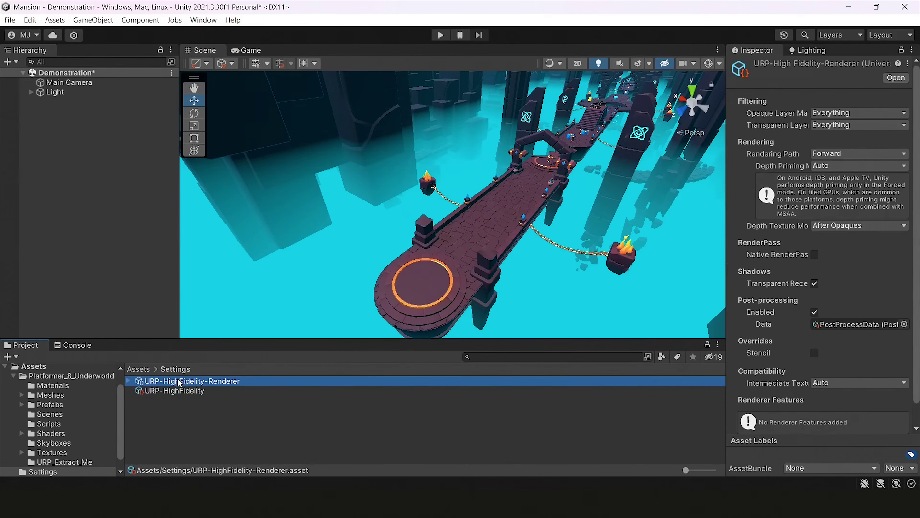
pyautogui.click(184, 390)
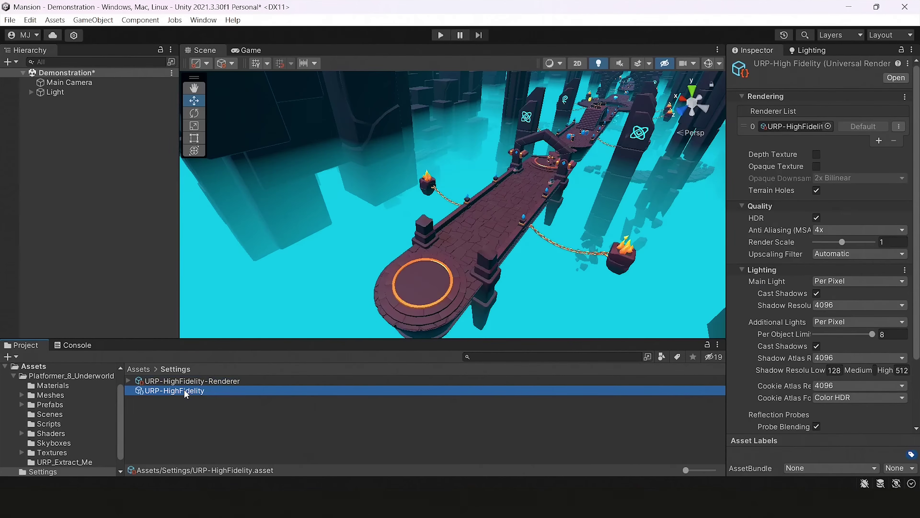
pyautogui.click(176, 382)
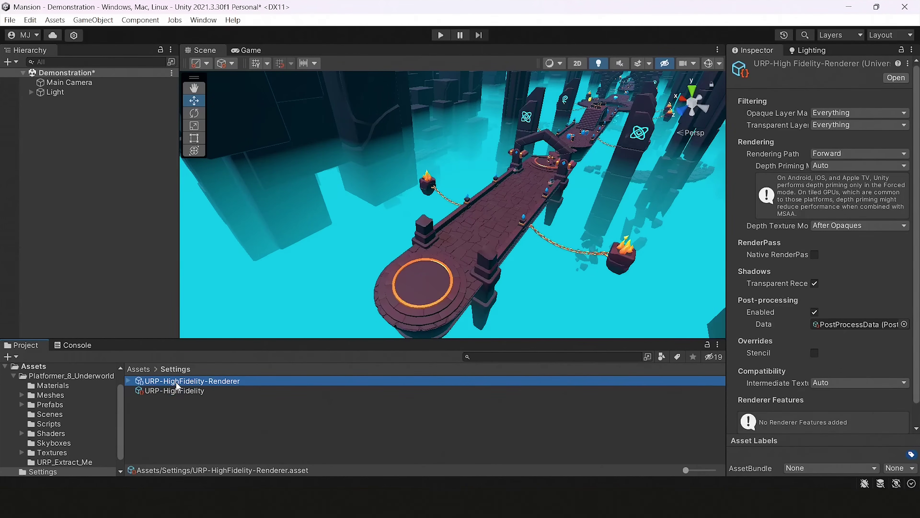
pyautogui.scroll(-2, 830, 348)
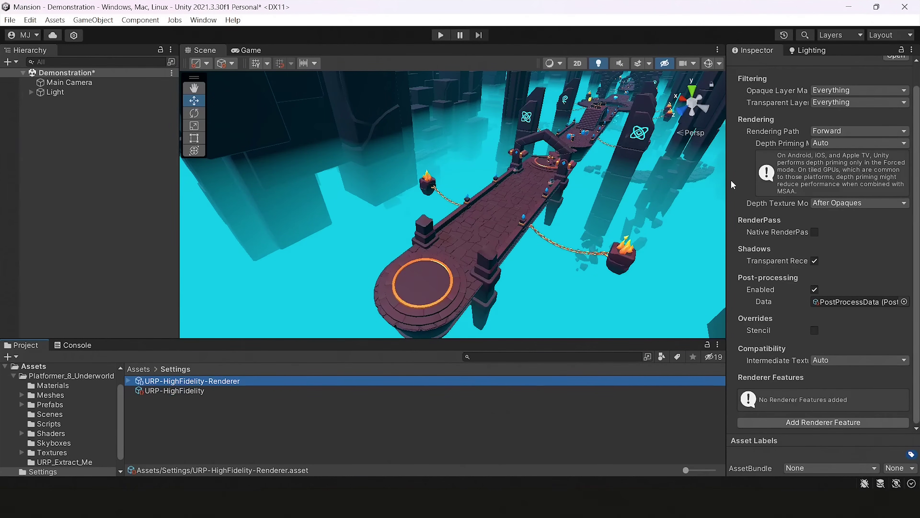
pyautogui.scroll(2, 797, 93)
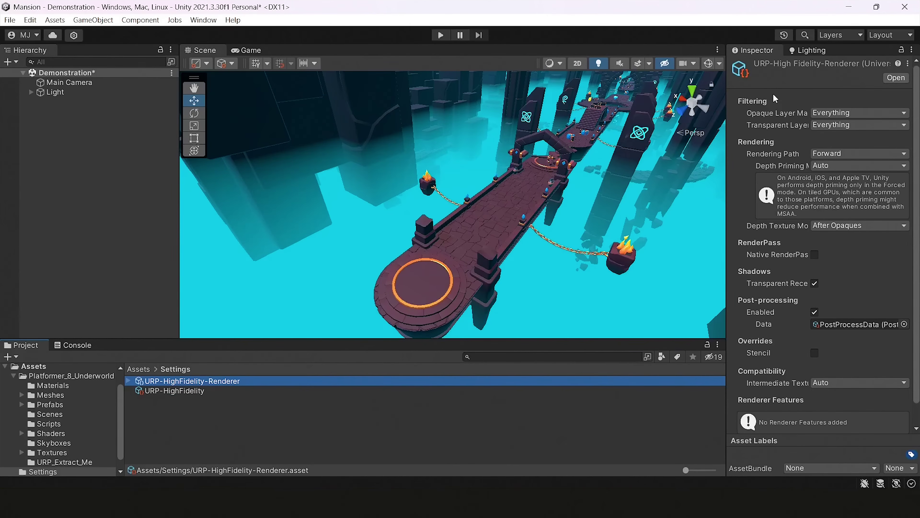
pyautogui.scroll(-2, 832, 143)
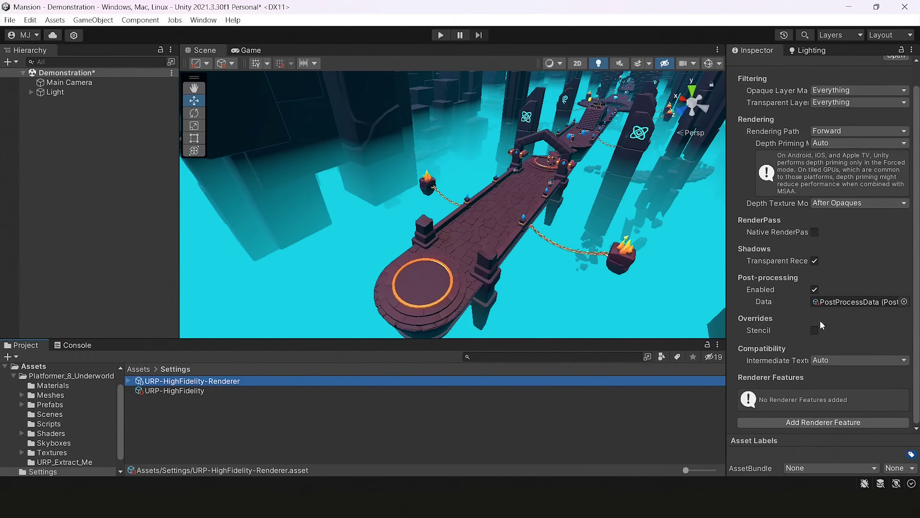
# Add a Screen Space Ambient Occlusion feature with Downsample off, After Opaque on and Depth Normals source
pyautogui.click(804, 422)
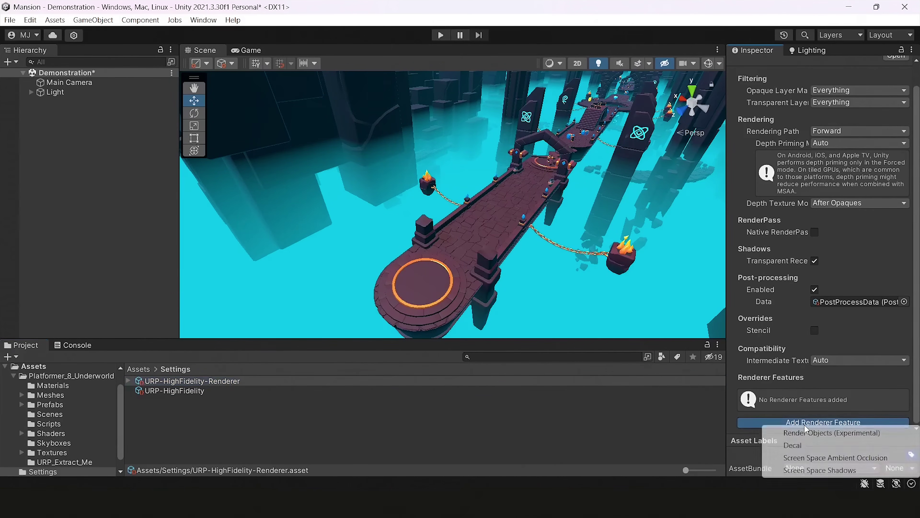
pyautogui.click(822, 458)
pyautogui.scroll(-5, 824, 422)
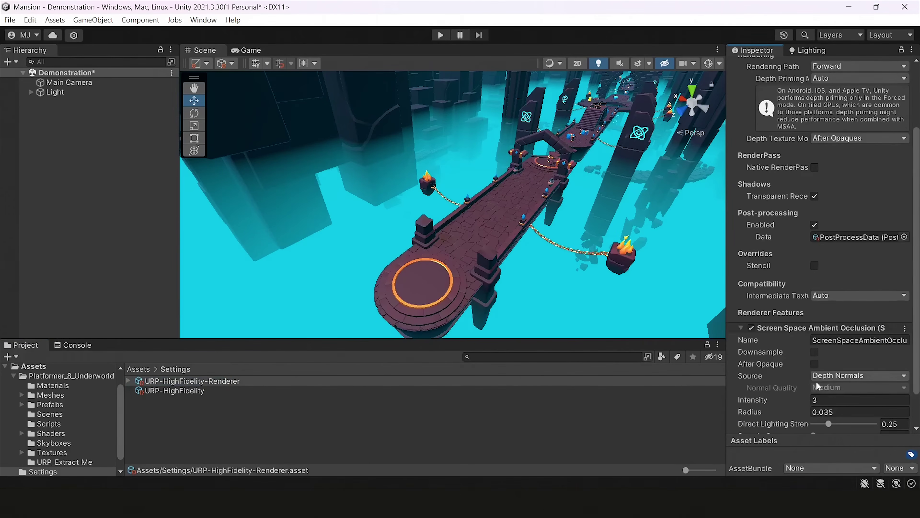
pyautogui.click(815, 352)
pyautogui.click(814, 363)
pyautogui.click(831, 375)
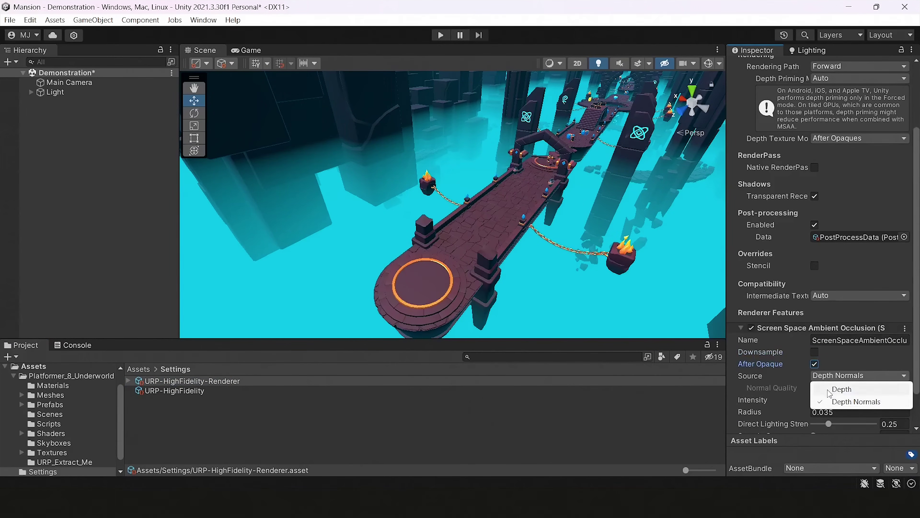
pyautogui.click(855, 401)
# Set the ambient occlusion Radius to 0.4 and Sample Count to 5, then check the bridge
pyautogui.scroll(-2, 833, 398)
pyautogui.click(838, 379)
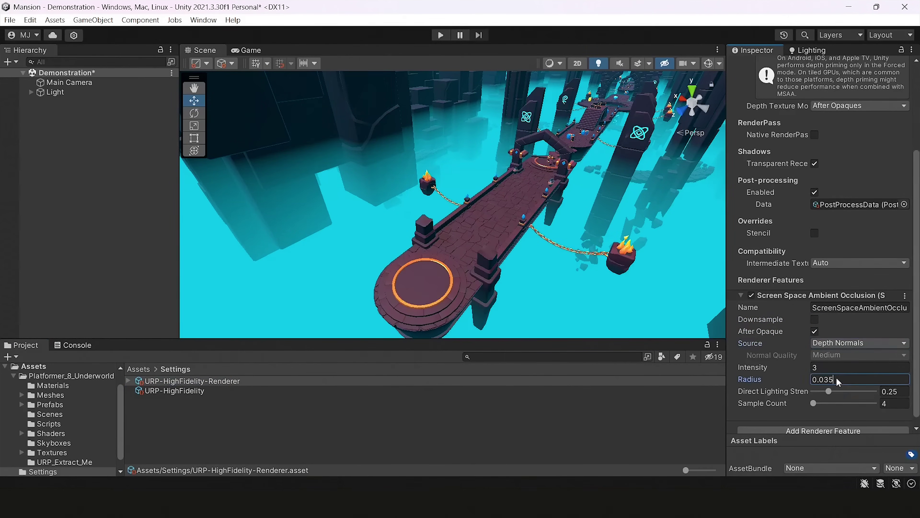
pyautogui.doubleClick(837, 380)
pyautogui.write('0.4')
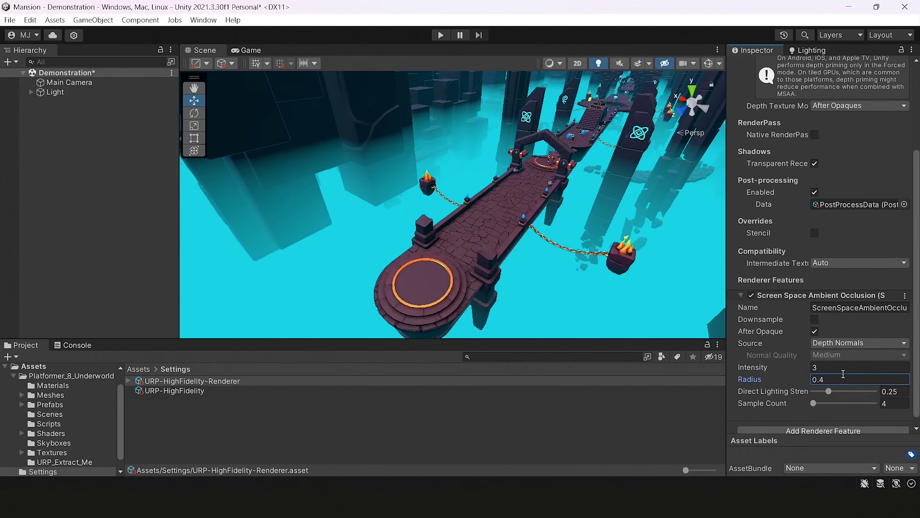
pyautogui.click(894, 404)
pyautogui.write('5')
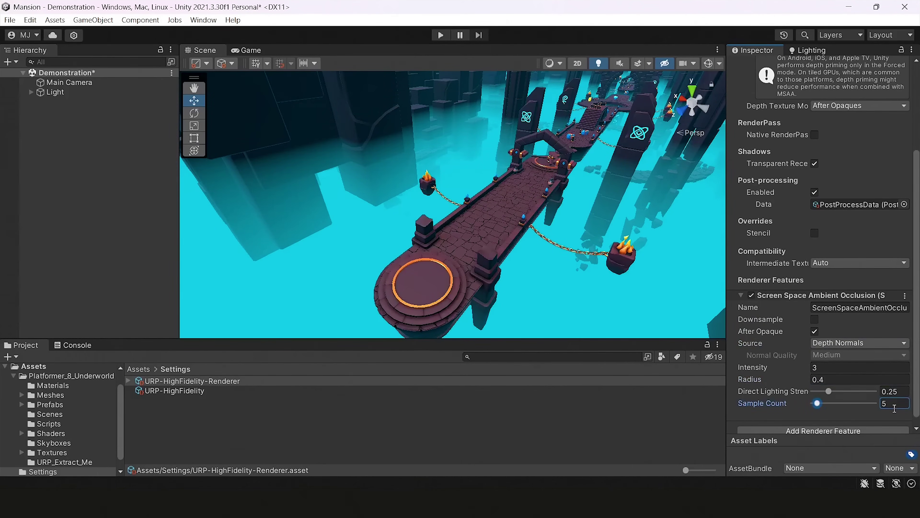
pyautogui.moveTo(471, 254); pyautogui.dragTo(482, 237, button='right')
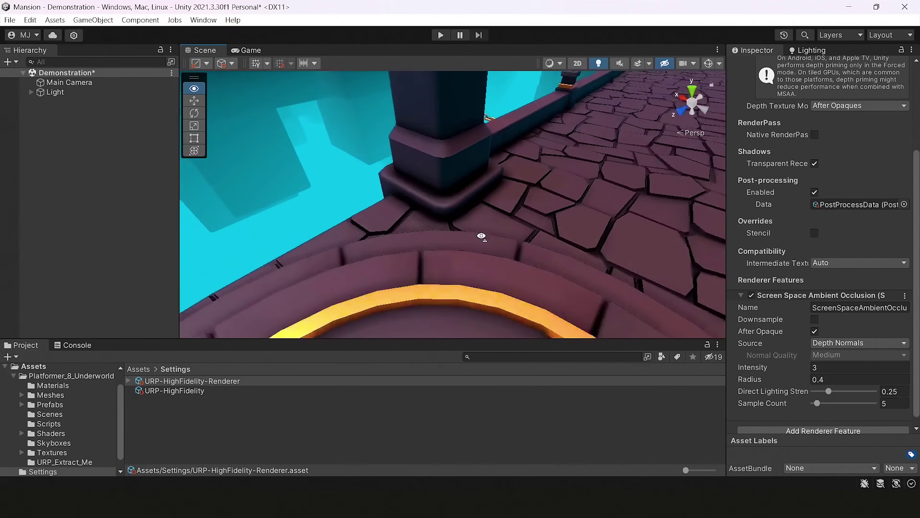
pyautogui.scroll(-10, 481, 236)
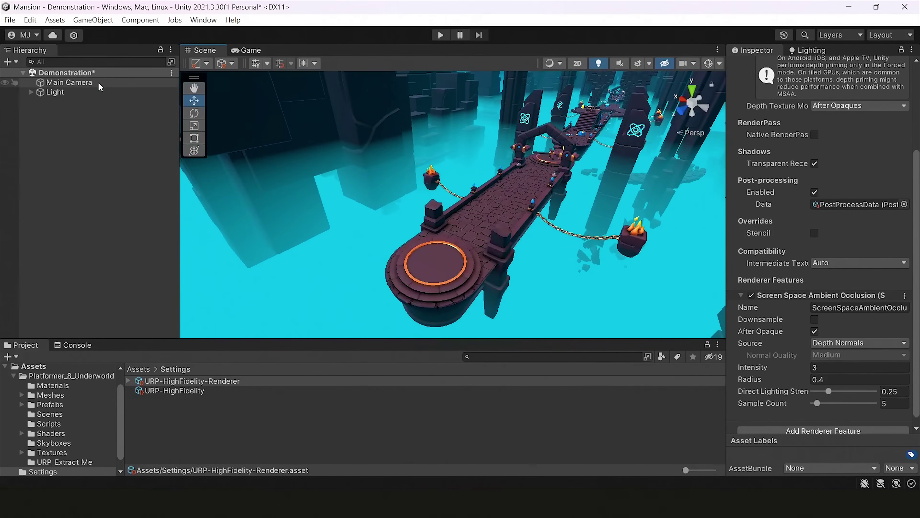
# Enable Post Processing in the Main Camera's Rendering settings
pyautogui.click(99, 83)
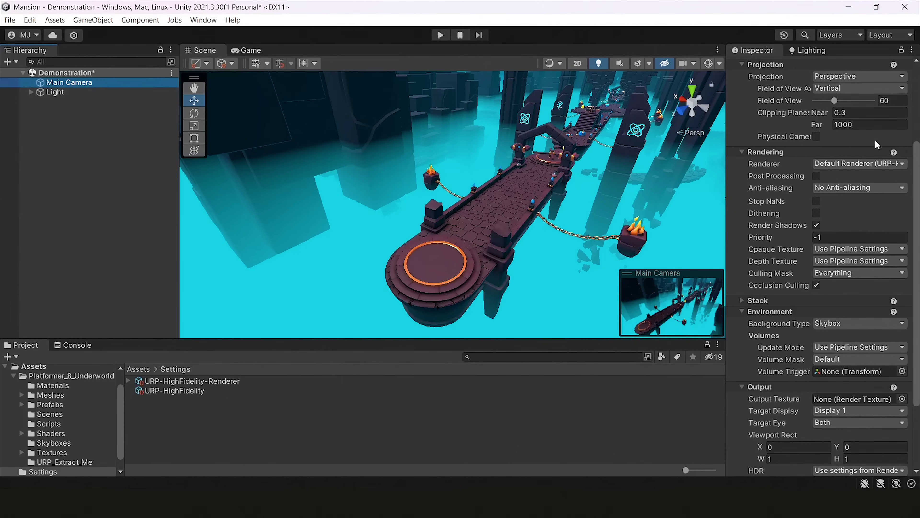
pyautogui.scroll(4, 759, 123)
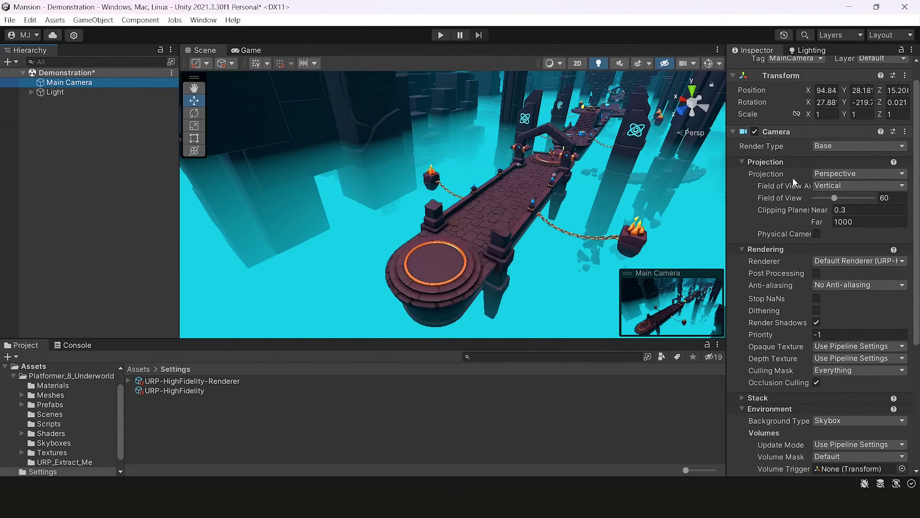
pyautogui.click(817, 273)
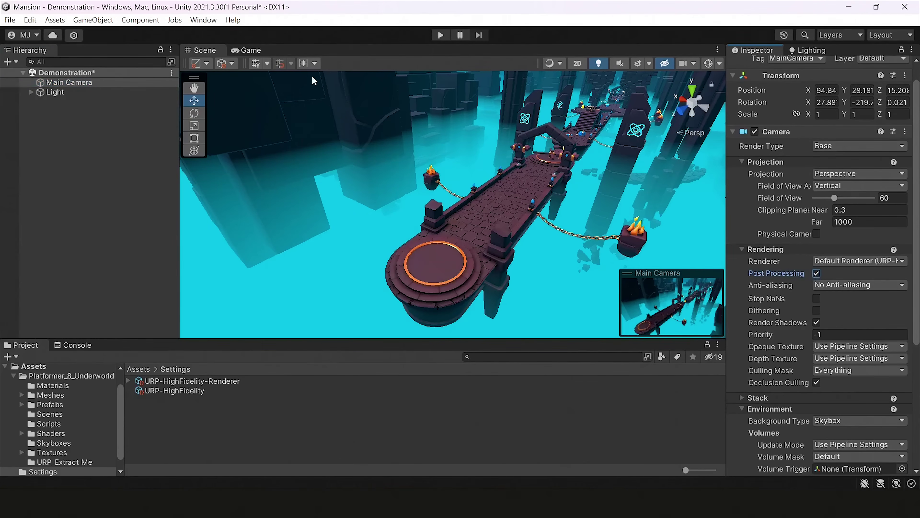
# Create a Global Volume and assign it a new profile saved in Scenes/Demonstration
pyautogui.click(265, 54)
pyautogui.rightClick(88, 127)
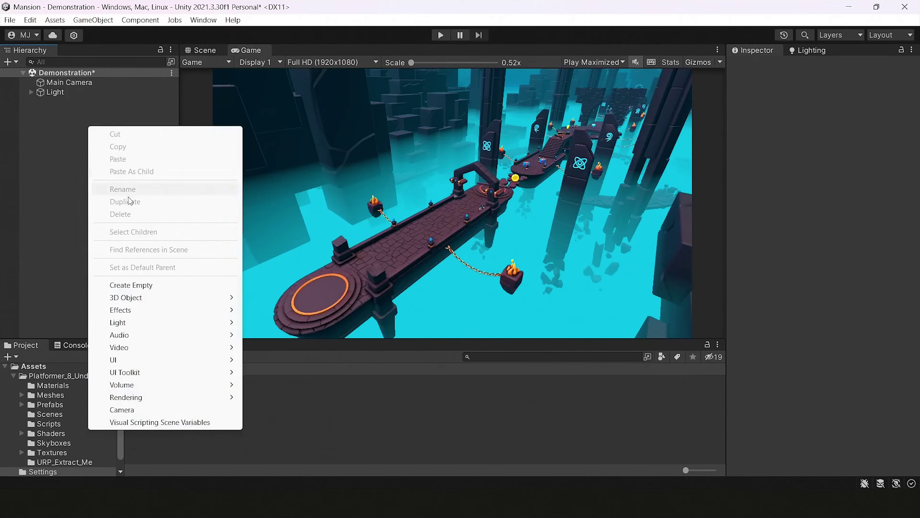
pyautogui.moveTo(136, 388)
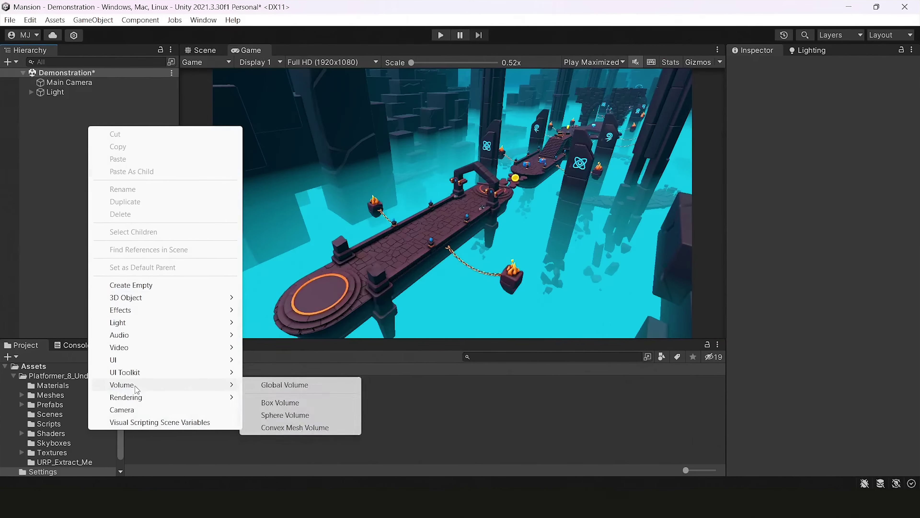
pyautogui.click(268, 385)
pyautogui.press('Return')
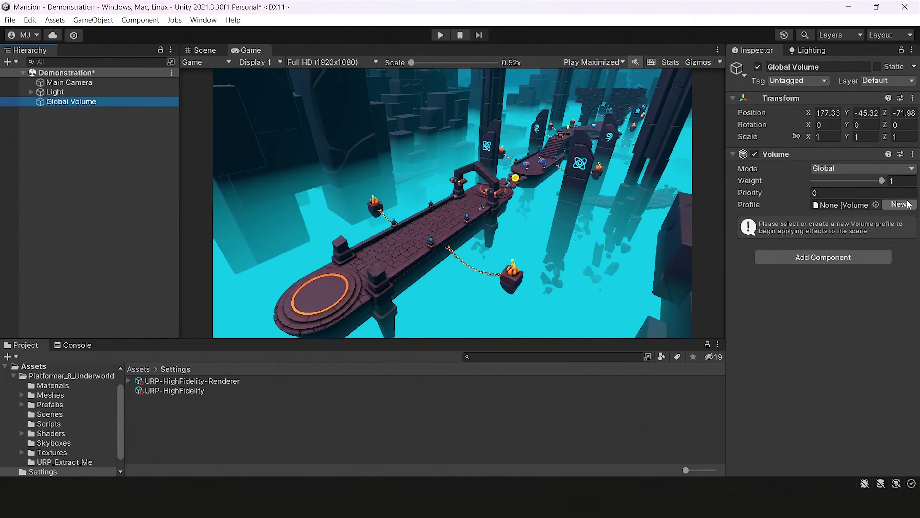
pyautogui.click(897, 205)
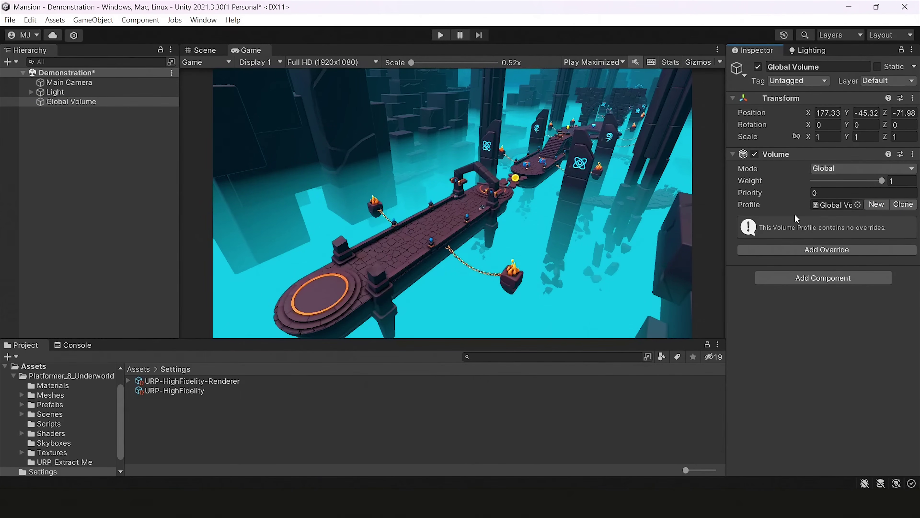
pyautogui.click(824, 204)
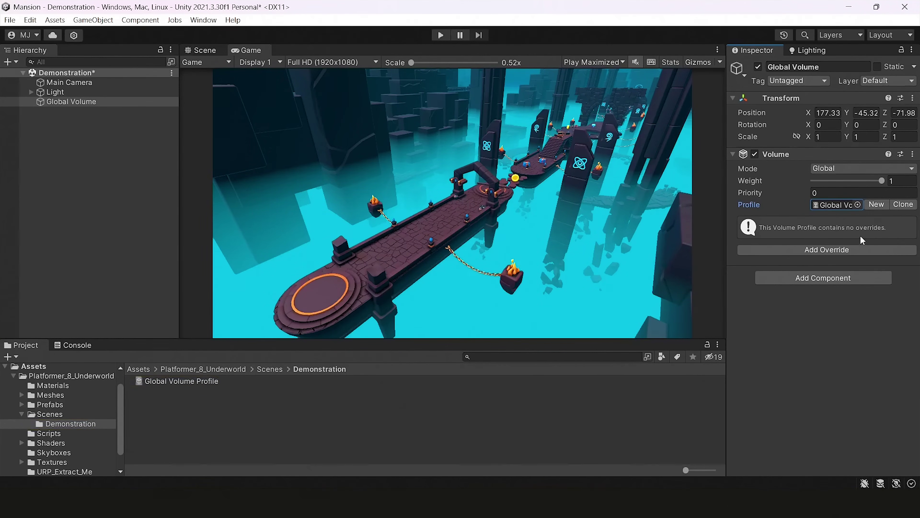
# Add a Tonemapping override and, after previewing ACES, set its Mode to Neutral
pyautogui.click(840, 248)
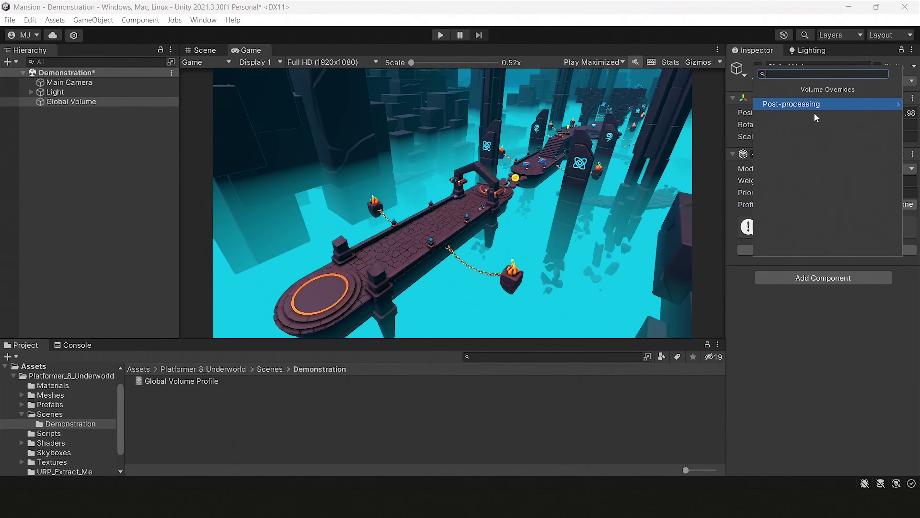
pyautogui.click(809, 106)
pyautogui.scroll(-3, 810, 210)
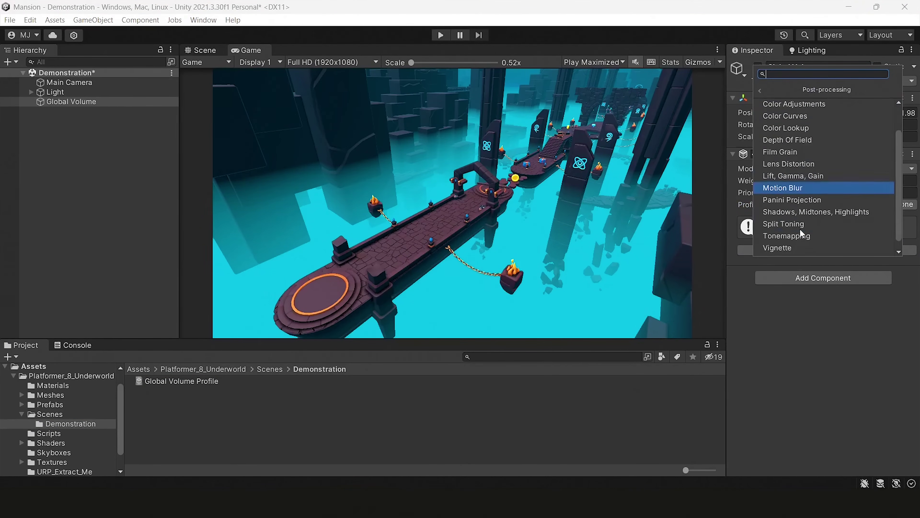
pyautogui.click(808, 228)
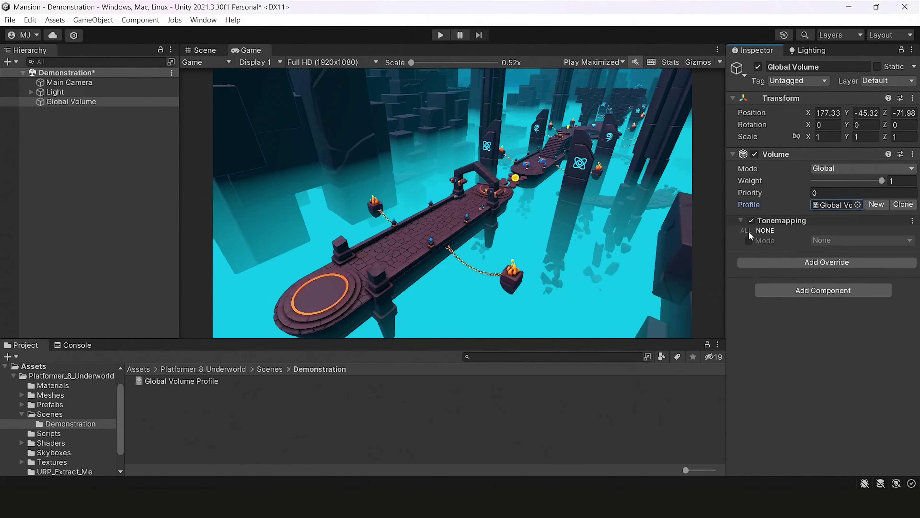
pyautogui.click(748, 240)
pyautogui.click(866, 240)
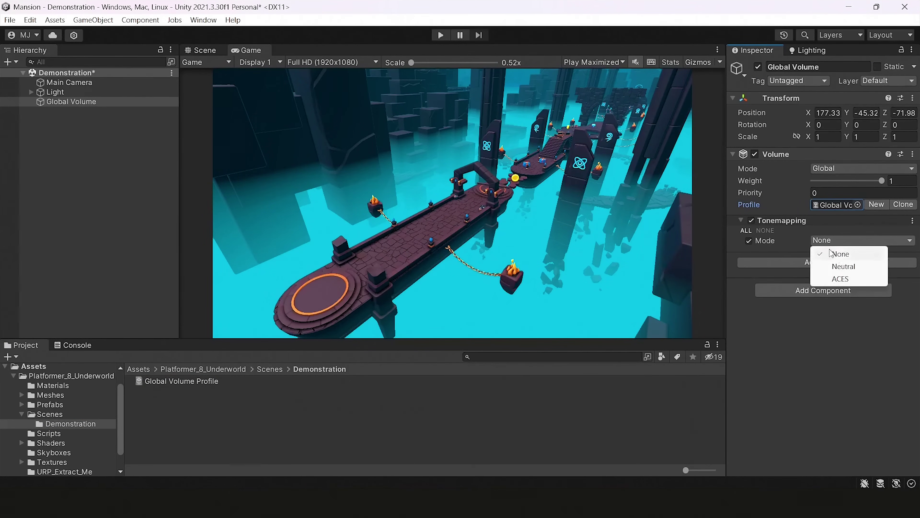
pyautogui.click(840, 278)
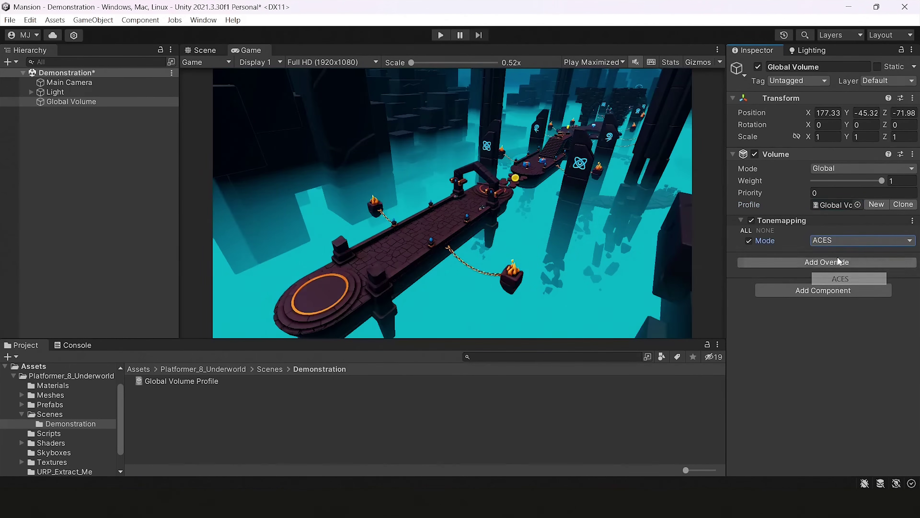
pyautogui.click(833, 240)
pyautogui.click(833, 253)
pyautogui.click(833, 240)
pyautogui.click(837, 266)
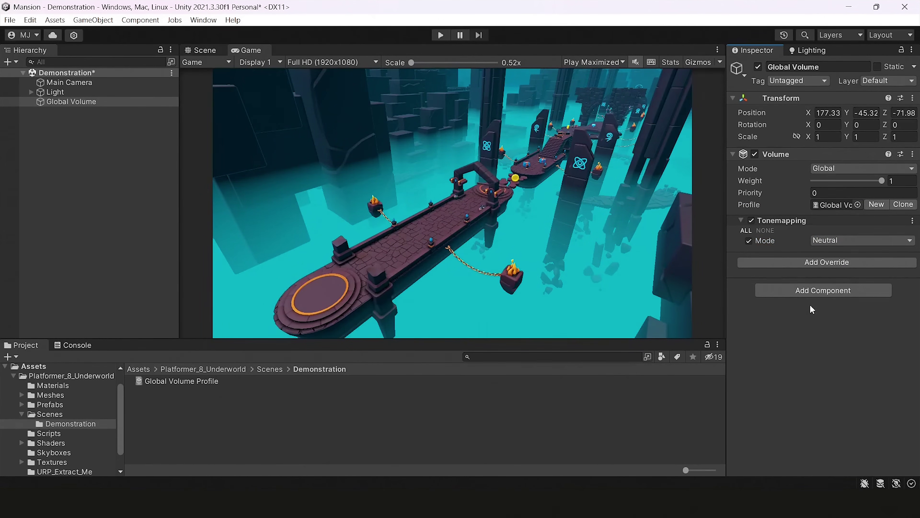
# Add a Bloom override with only Threshold, Intensity and Scatter overridden
pyautogui.click(783, 265)
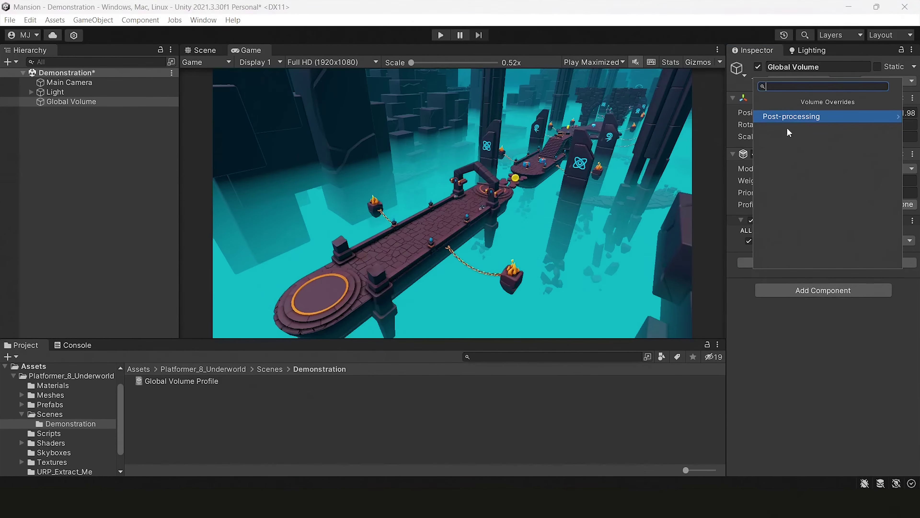
pyautogui.click(791, 117)
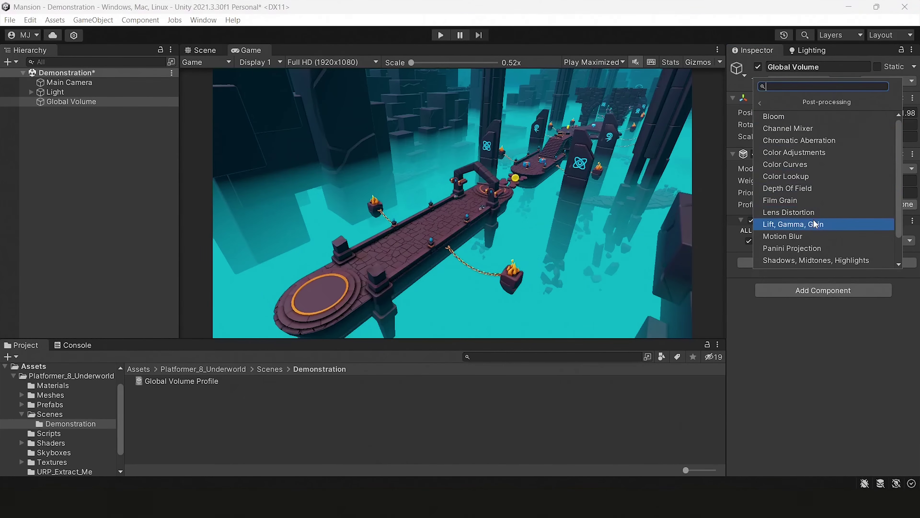
pyautogui.click(802, 117)
pyautogui.click(745, 267)
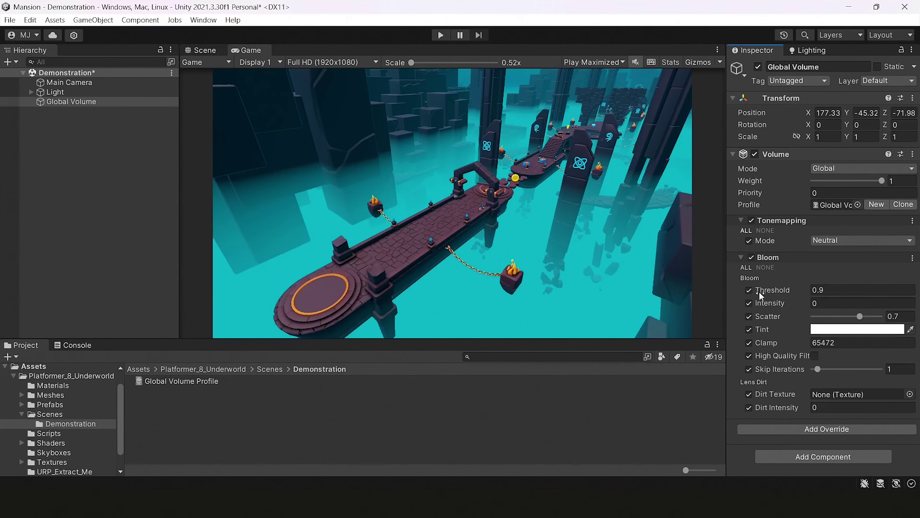
pyautogui.click(748, 316)
pyautogui.click(748, 329)
pyautogui.click(748, 342)
pyautogui.click(749, 355)
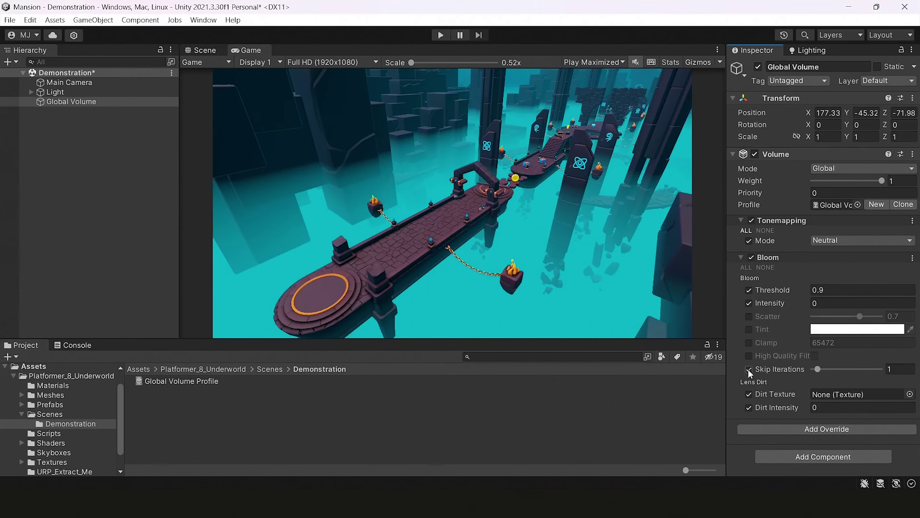
pyautogui.click(748, 369)
pyautogui.click(748, 393)
pyautogui.click(749, 408)
pyautogui.click(748, 316)
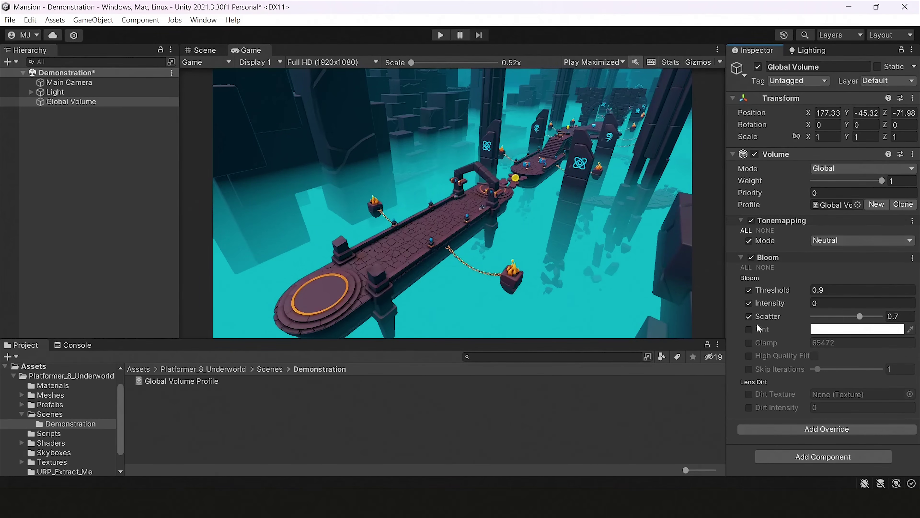
# Set bloom Intensity to 4 and Scatter to 0.5
pyautogui.moveTo(815, 304); pyautogui.dragTo(842, 308)
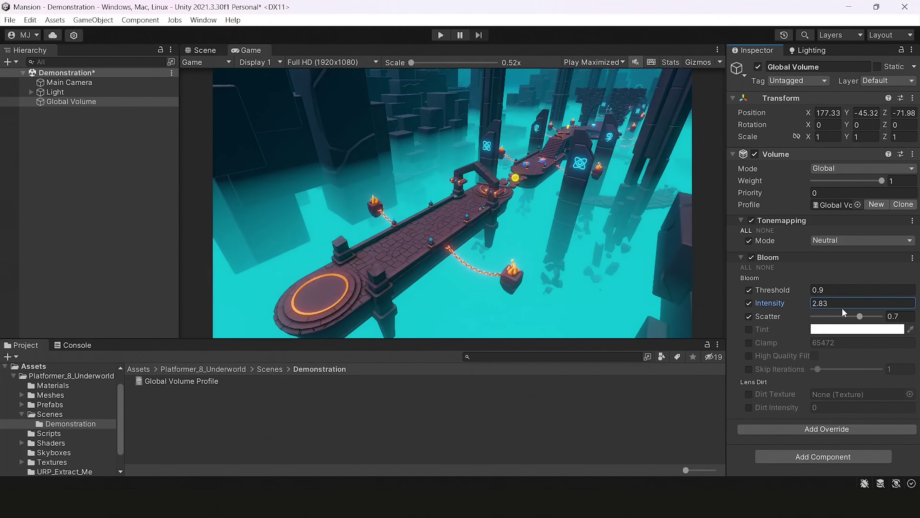
pyautogui.doubleClick(835, 305)
pyautogui.write('4')
pyautogui.click(894, 318)
pyautogui.doubleClick(894, 319)
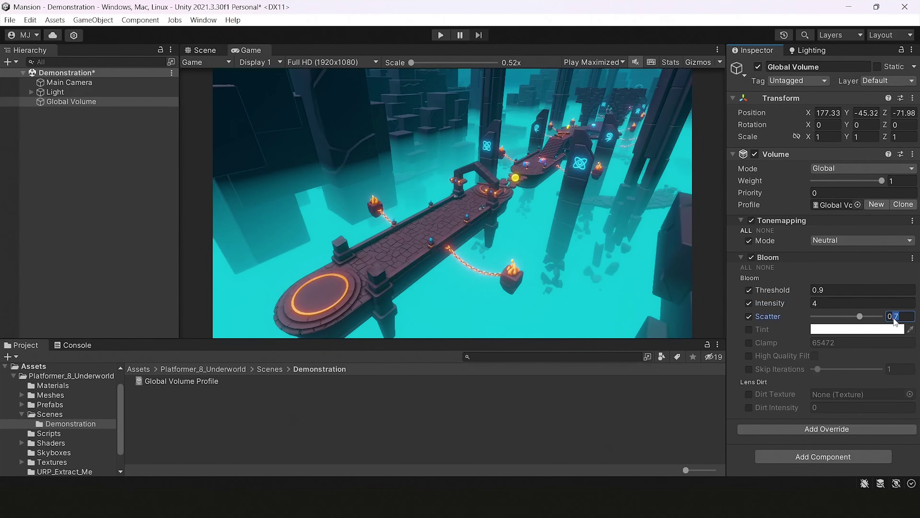
pyautogui.write('4')
pyautogui.press('BackSpace')
pyautogui.write('5')
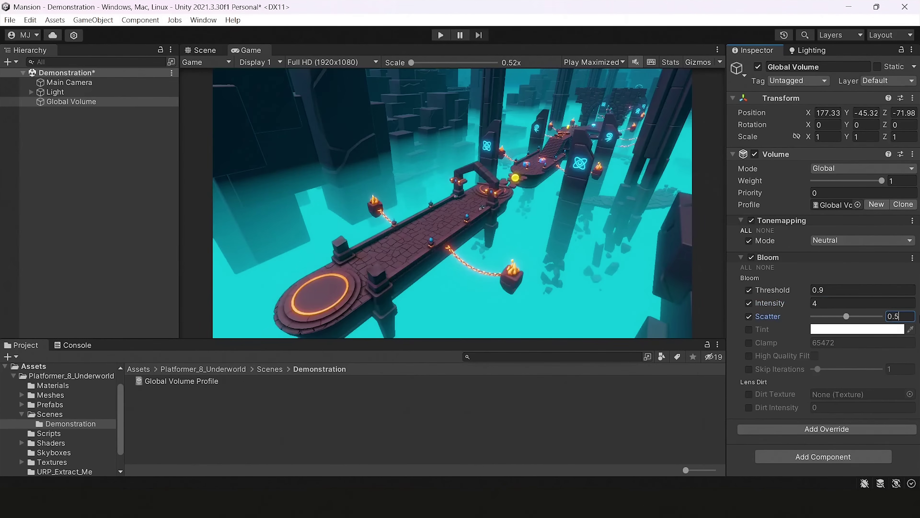
pyautogui.click(741, 455)
# Add a Lift, Gamma, Gain override with Lift and Gamma enabled and Lift tinted slightly red
pyautogui.click(786, 429)
pyautogui.click(773, 286)
pyautogui.scroll(-2, 811, 304)
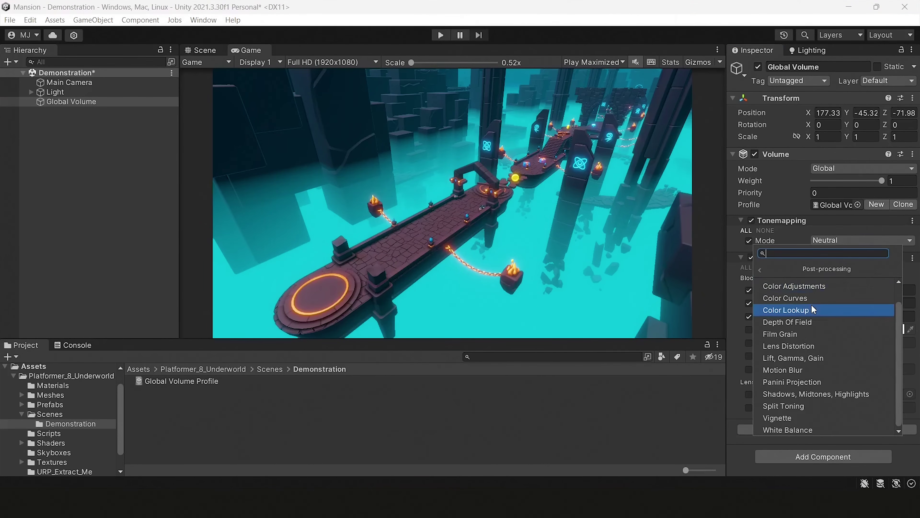
pyautogui.click(819, 357)
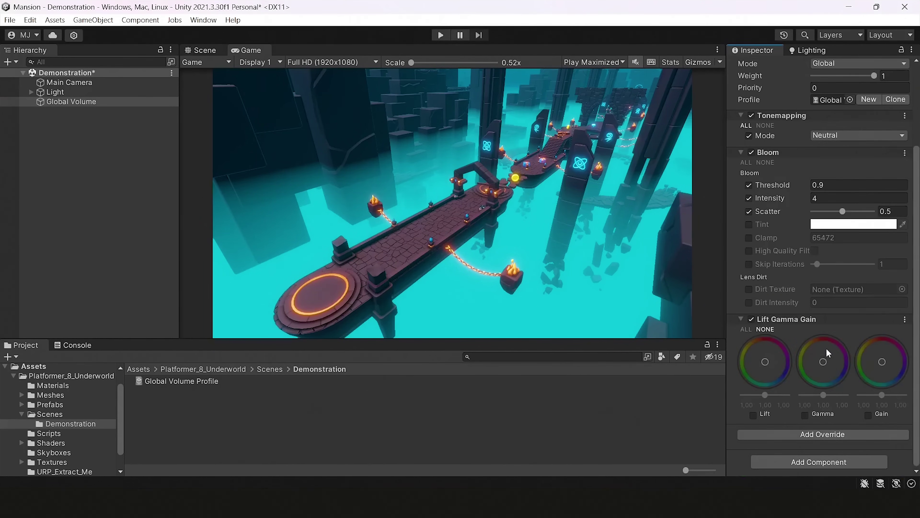
pyautogui.click(753, 415)
pyautogui.click(804, 415)
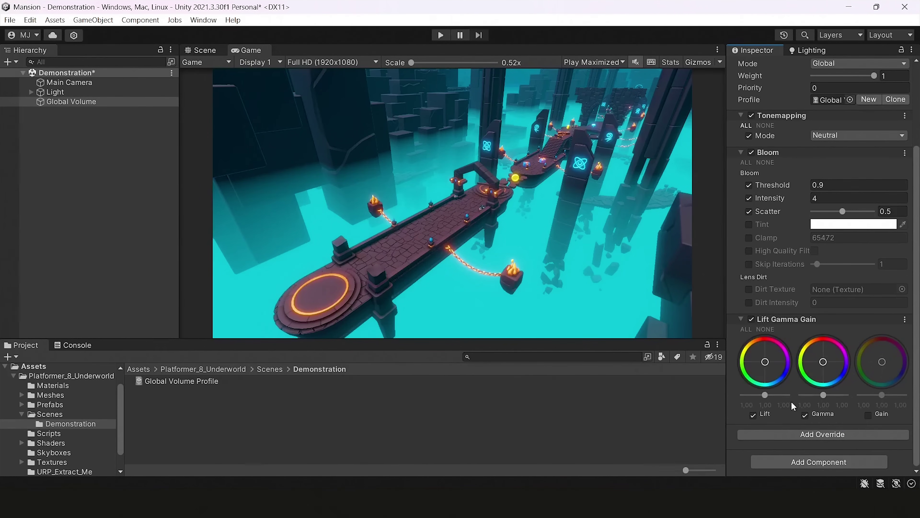
pyautogui.moveTo(764, 364); pyautogui.dragTo(764, 367)
pyautogui.moveTo(768, 373); pyautogui.dragTo(767, 361)
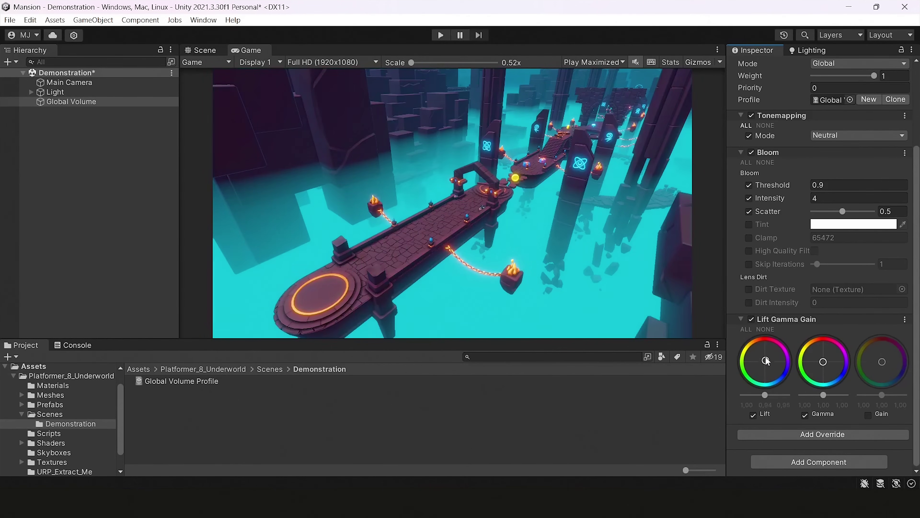